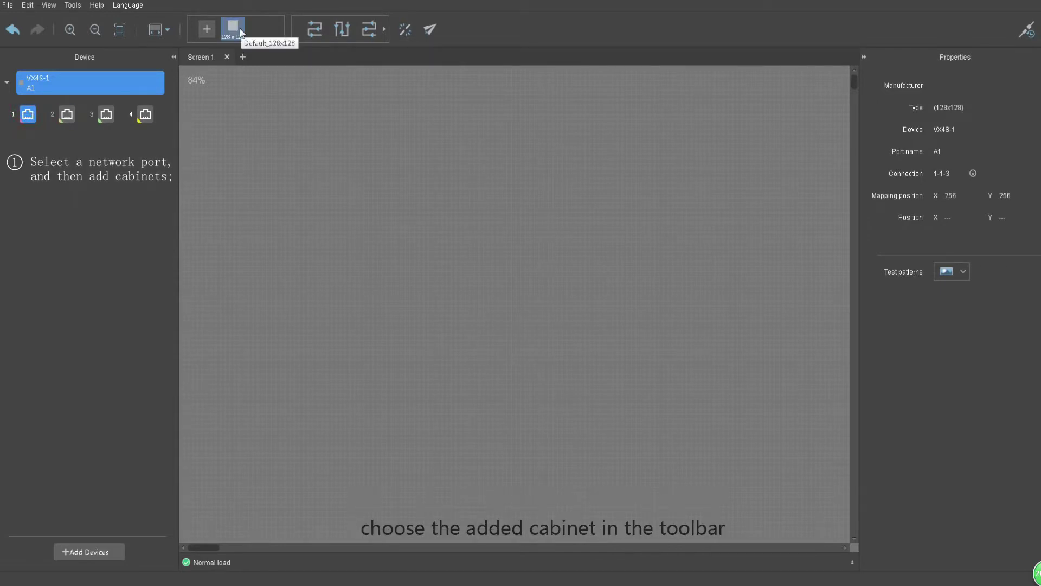
Drag out an N-shaped, auto-connected run of sixteen 128×128 cabinets on port 1.
mouse_move(244, 33)
left_mouse_down()
mouse_move(264, 444)
mouse_move(271, 355)
mouse_move(429, 456)
mouse_move(464, 131)
left_mouse_up()
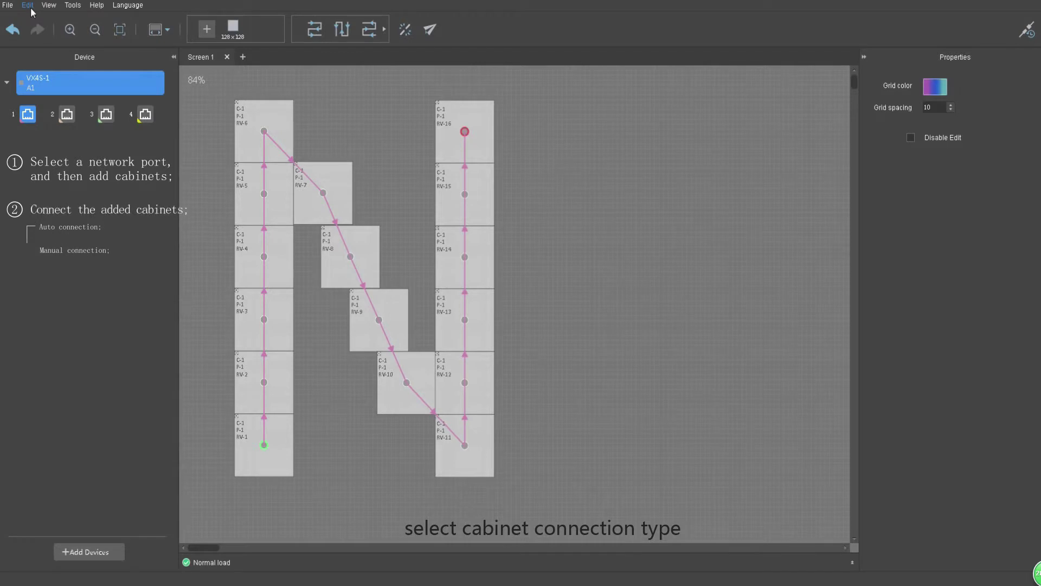
Form an O from connected cabinets on network port 2 beside the N.
left_click(95, 31)
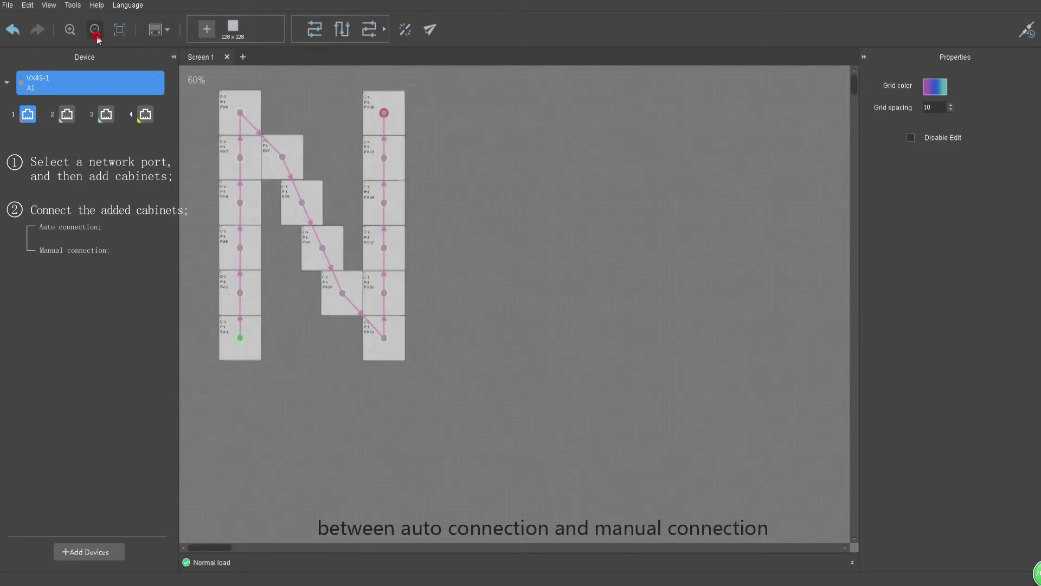
left_click(94, 31)
left_click(67, 114)
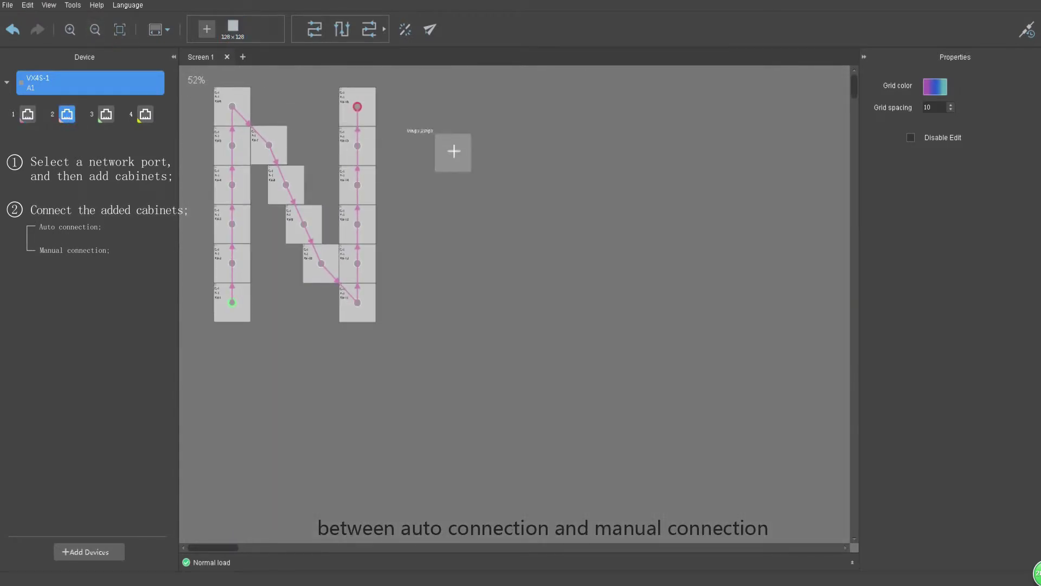
left_click_drag(445, 145, 556, 145)
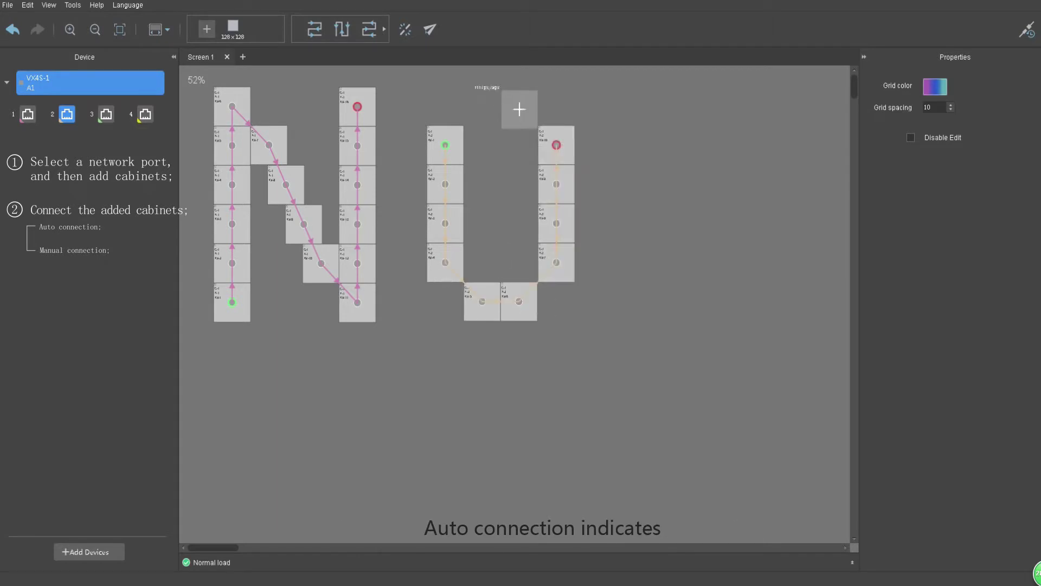
mouse_move(519, 109)
left_mouse_down()
mouse_move(482, 109)
mouse_move(518, 228)
left_mouse_up()
Add a two-column cabinet block on port 3 and slant its columns into a V.
left_click(95, 31)
left_click(105, 114)
left_click_drag(547, 92, 551, 195)
left_click(531, 238)
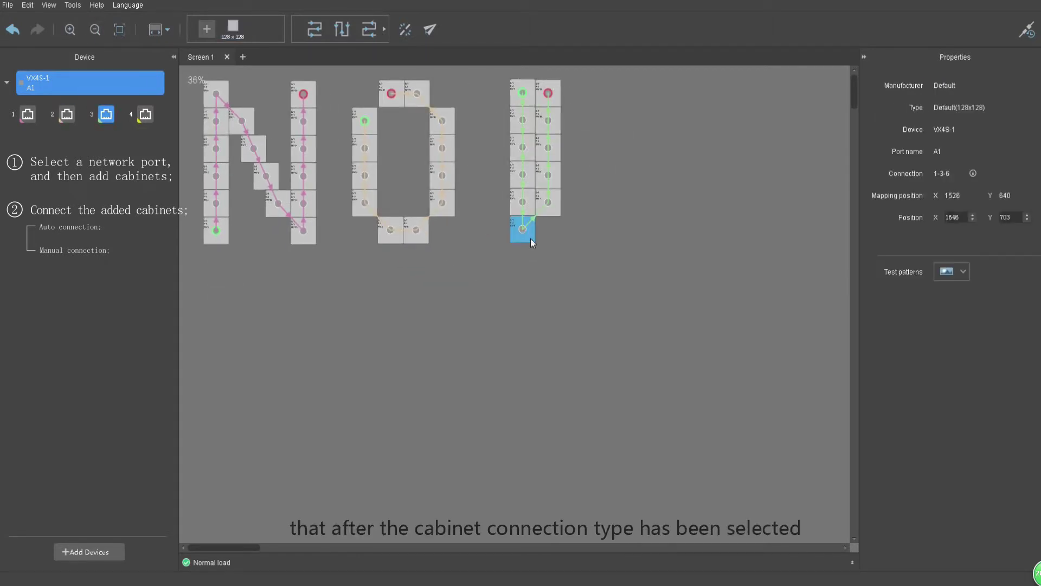
mouse_move(530, 239)
left_mouse_down()
mouse_move(573, 178)
mouse_move(573, 147)
mouse_move(598, 93)
left_mouse_up()
left_click_drag(522, 175, 509, 175)
mouse_move(523, 147)
left_mouse_down()
mouse_move(476, 95)
mouse_move(611, 217)
left_mouse_up()
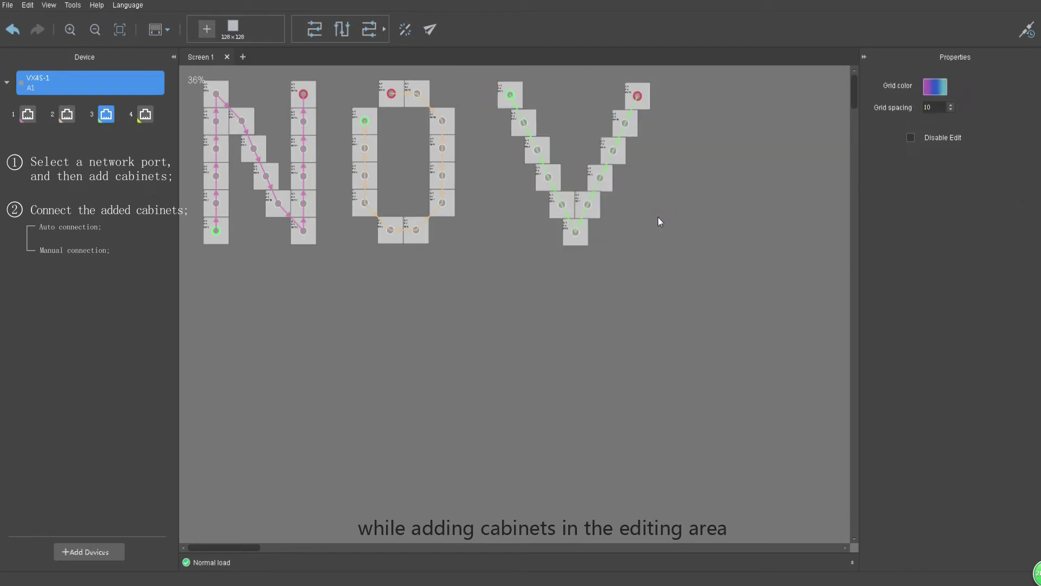
Add a 2×6 cabinet block on port 4 and rearrange its cabinets into the A's two diagonal legs.
mouse_move(719, 257)
left_mouse_down()
mouse_move(734, 82)
mouse_move(749, 260)
left_mouse_up()
left_click(754, 100)
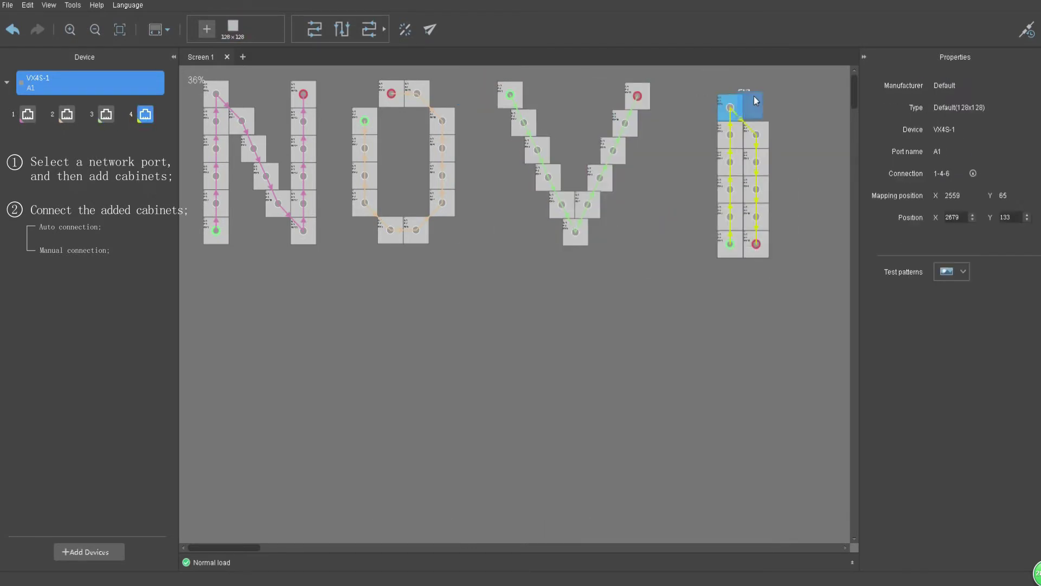
mouse_move(756, 134)
left_mouse_down()
mouse_move(781, 137)
mouse_move(794, 184)
left_mouse_up()
left_click_drag(757, 217, 818, 238)
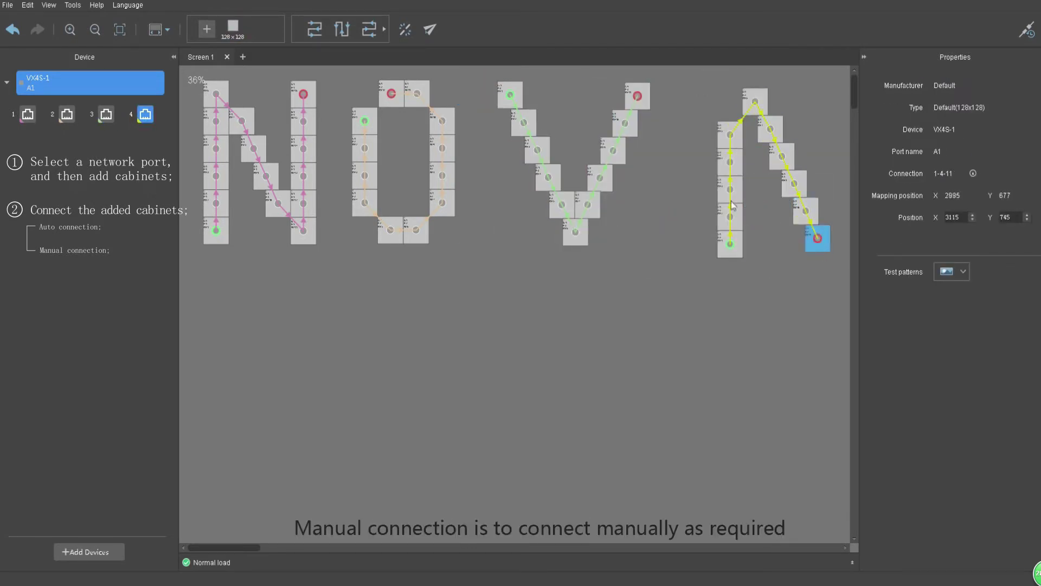
mouse_move(730, 134)
left_mouse_down()
mouse_move(744, 129)
mouse_move(734, 155)
left_mouse_up()
mouse_move(730, 189)
left_mouse_down()
mouse_move(723, 182)
mouse_move(709, 210)
left_mouse_up()
mouse_move(729, 249)
left_mouse_down()
mouse_move(691, 254)
mouse_move(685, 245)
left_mouse_up()
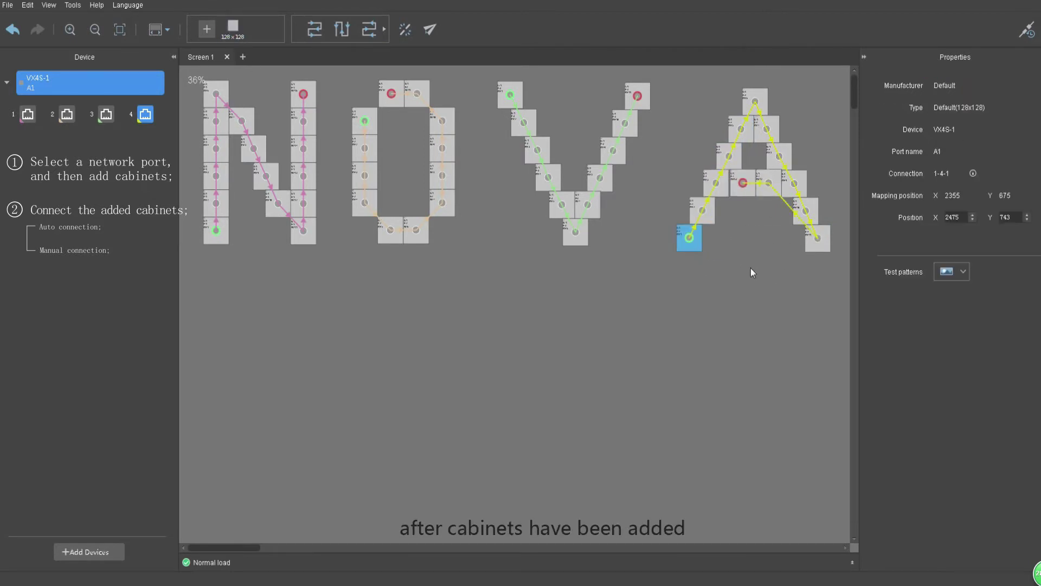